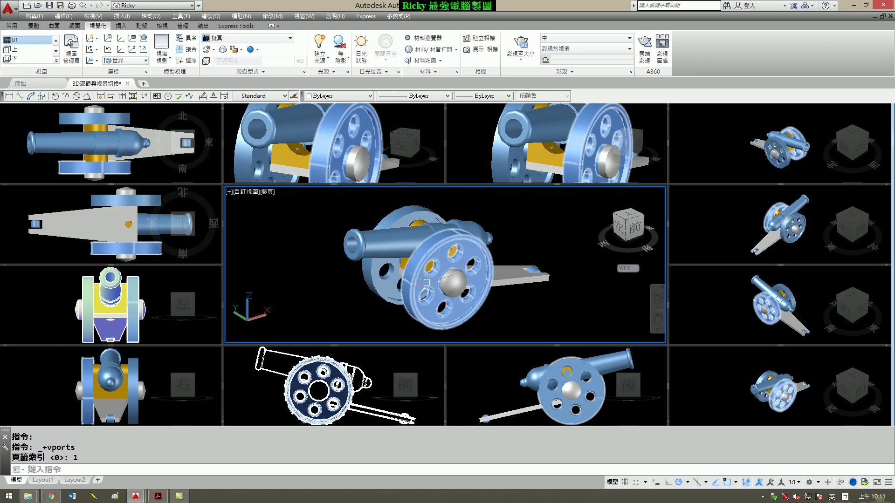
Pan the cannon slightly in the central viewport and the left-side viewport to re-centre it
middle_click_drag(294, 247, 303, 239)
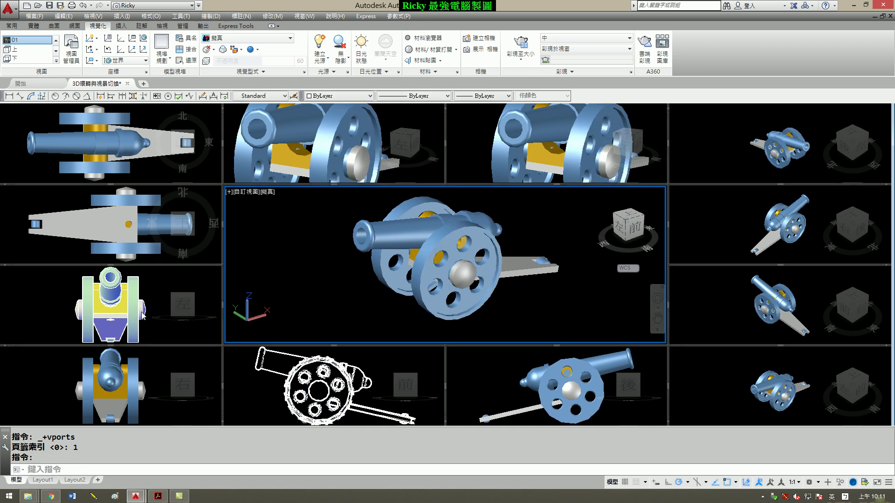
left_click(55, 303)
middle_click_drag(62, 305, 42, 311)
left_click_drag(42, 311, 77, 305)
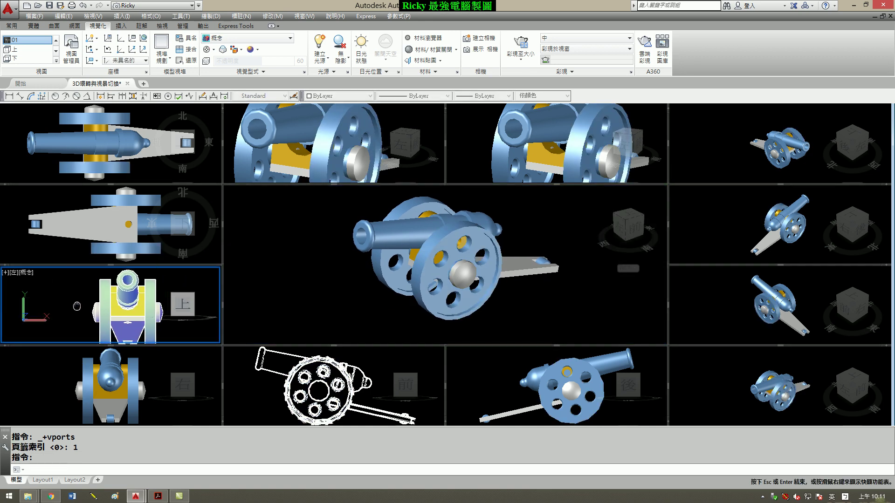
key("Escape")
left_click(365, 303)
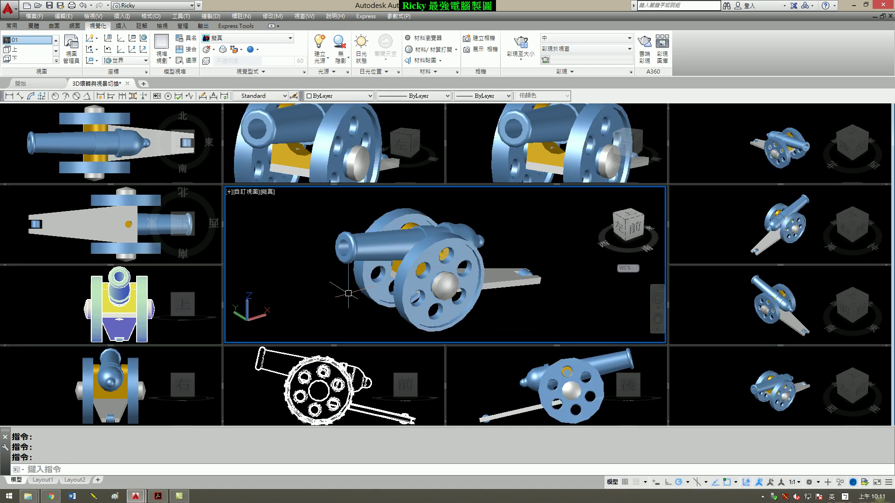
left_click(72, 5)
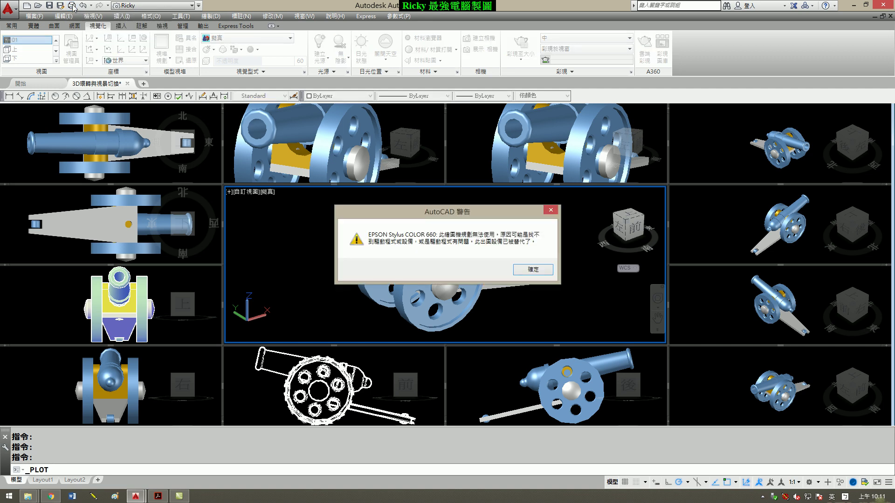
left_click(545, 275)
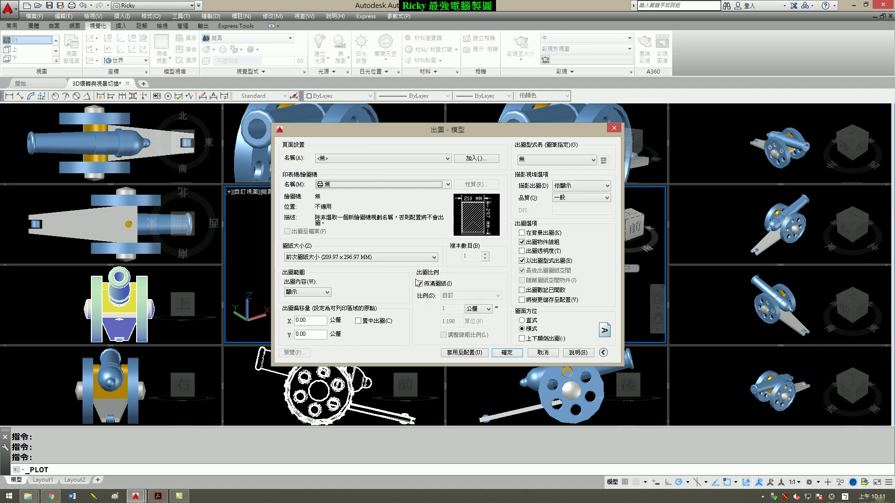
left_click(357, 186)
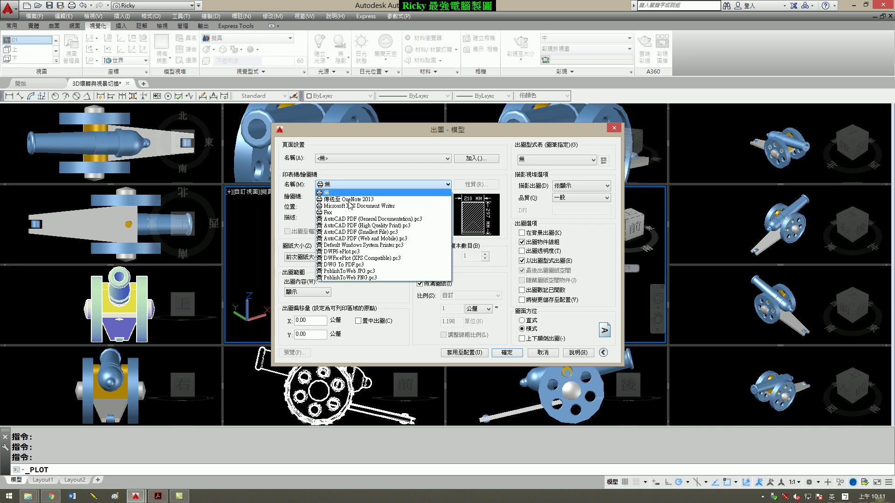
left_click(351, 266)
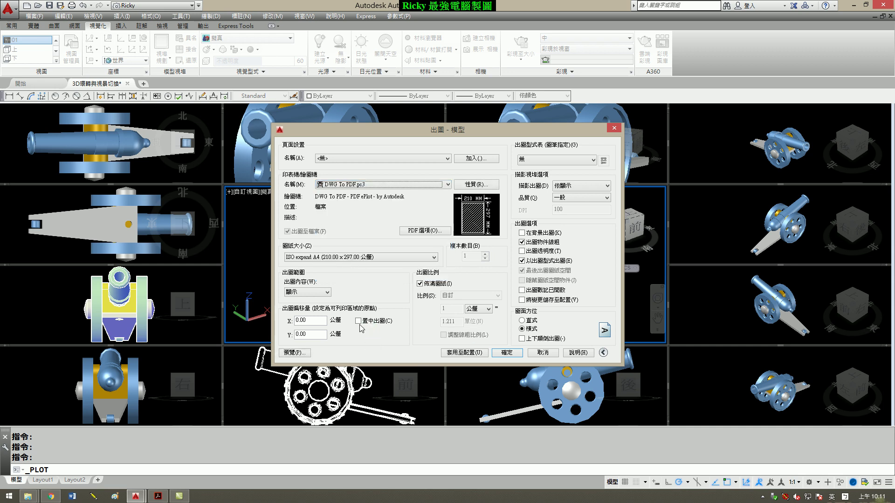
left_click(294, 353)
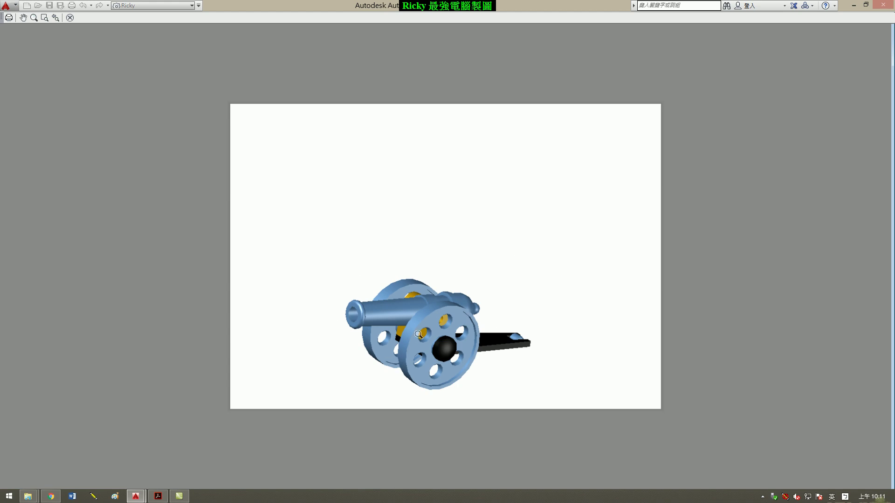
left_click(69, 18)
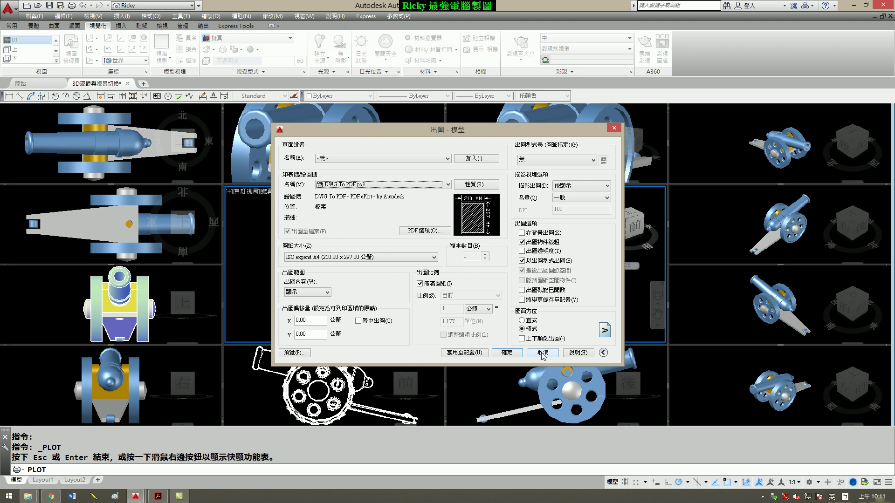
left_click(542, 354)
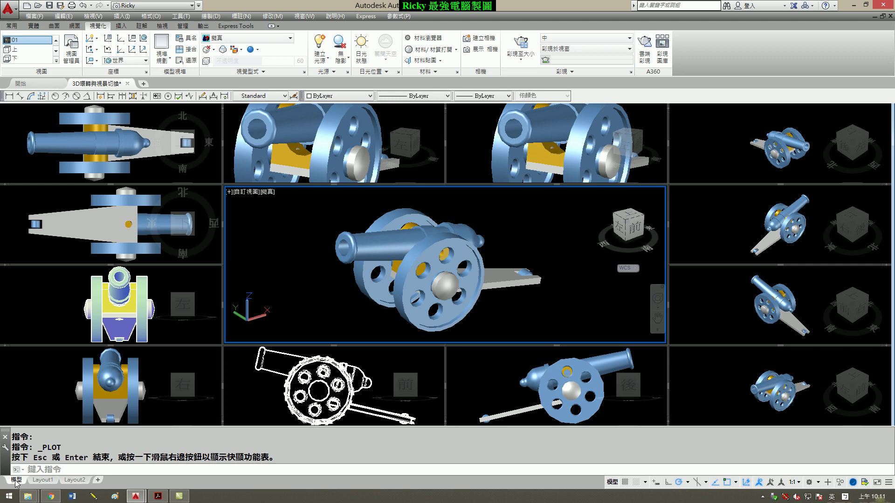
Go through Layout1 to Layout2 and erase Layout2's single cannon viewport
left_click(39, 480)
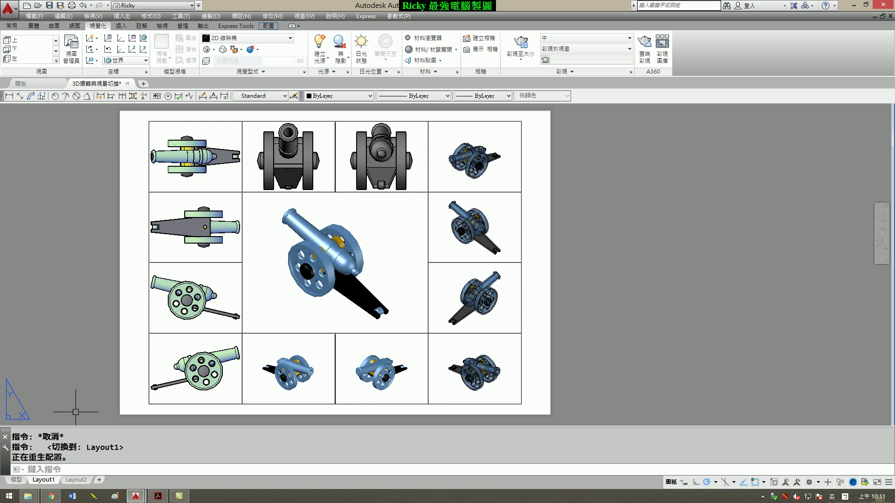
mouse_move(75, 480)
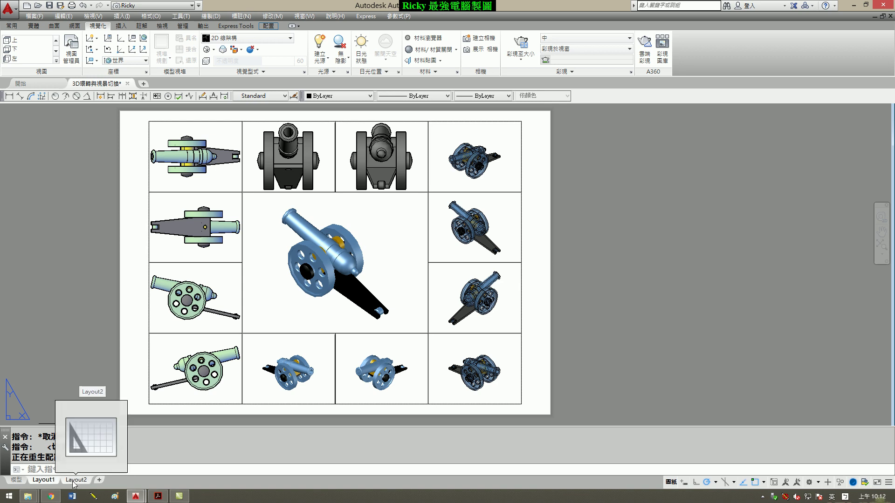
left_click(75, 480)
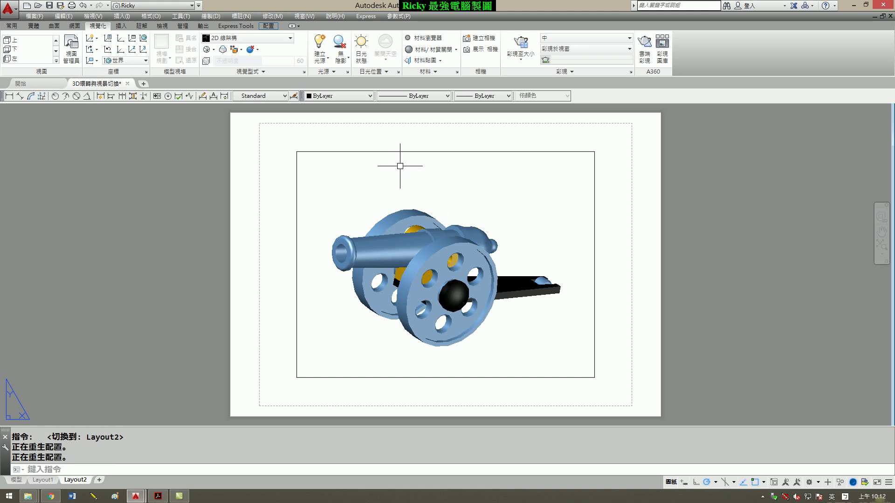
left_click(399, 152)
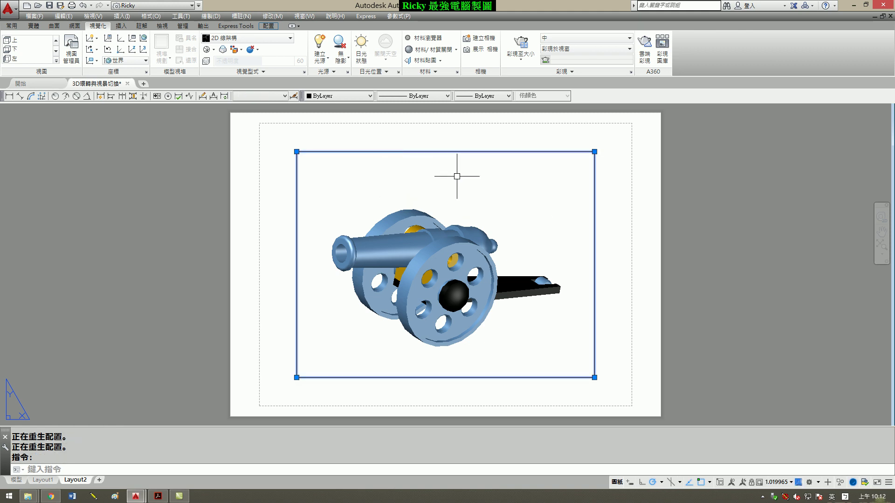
key("Delete")
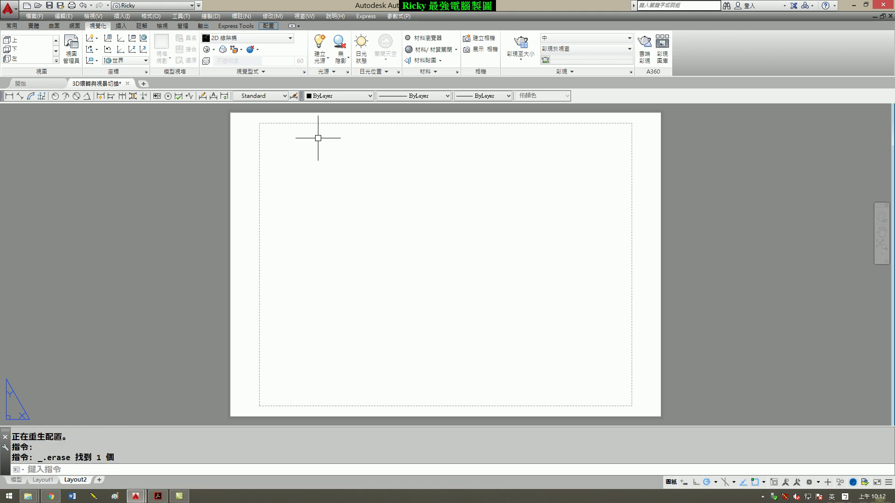
Place the saved 13V viewport arrangement across Layout2, then undo it
left_click(269, 27)
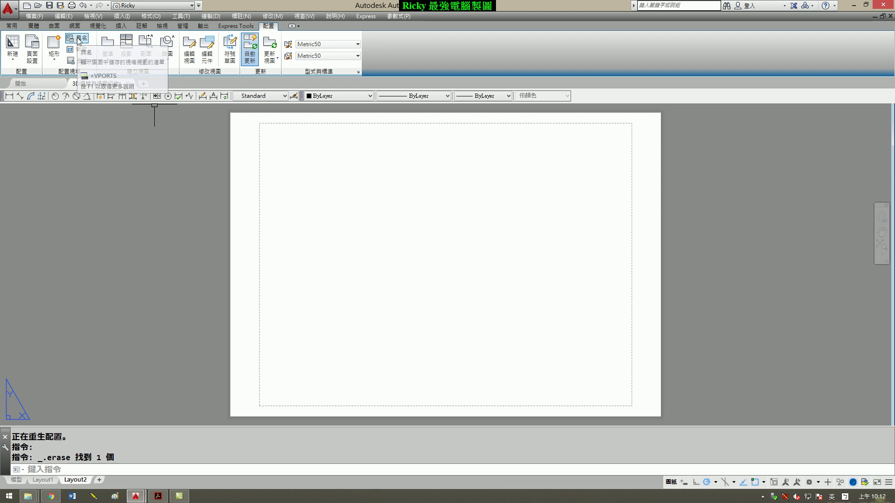
left_click(79, 41)
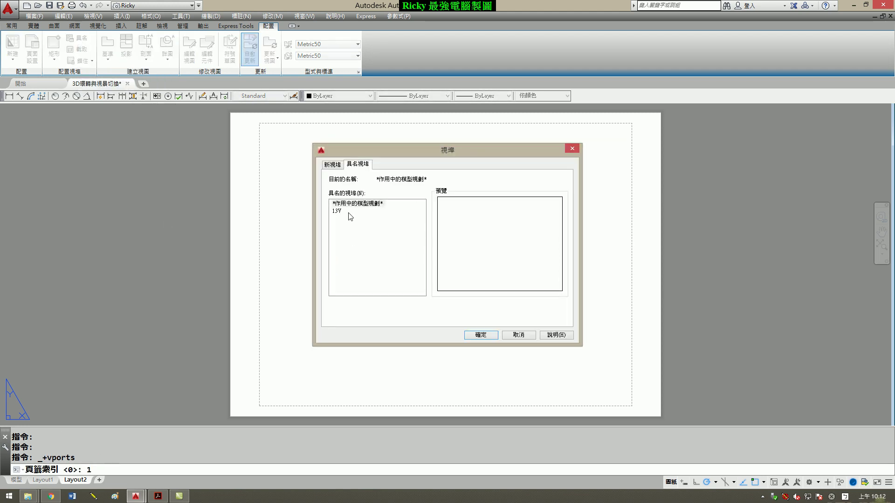
left_click(339, 211)
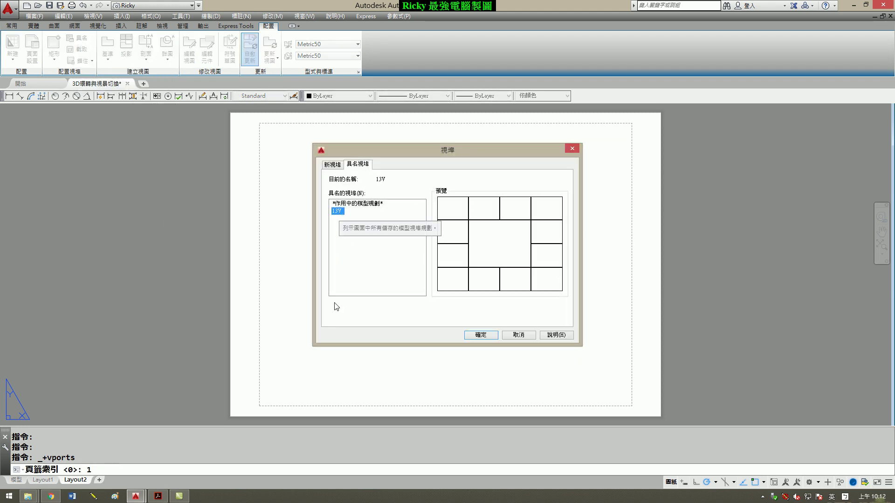
left_click(483, 336)
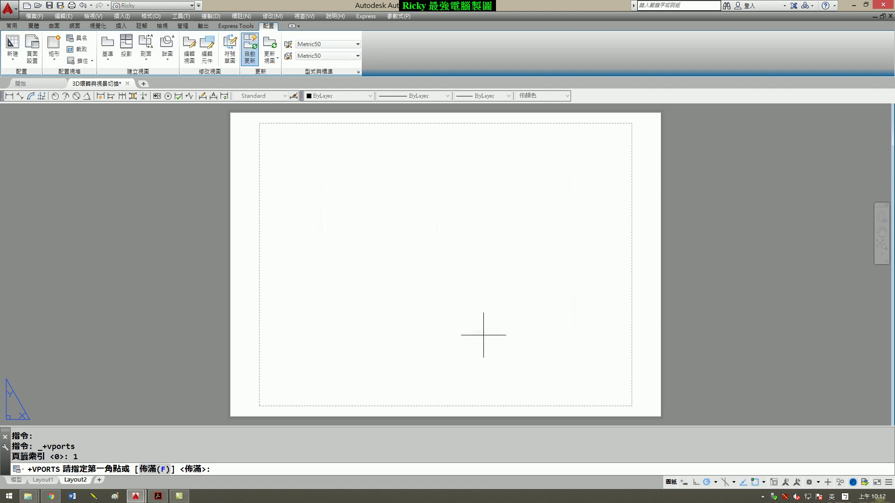
left_click(236, 118)
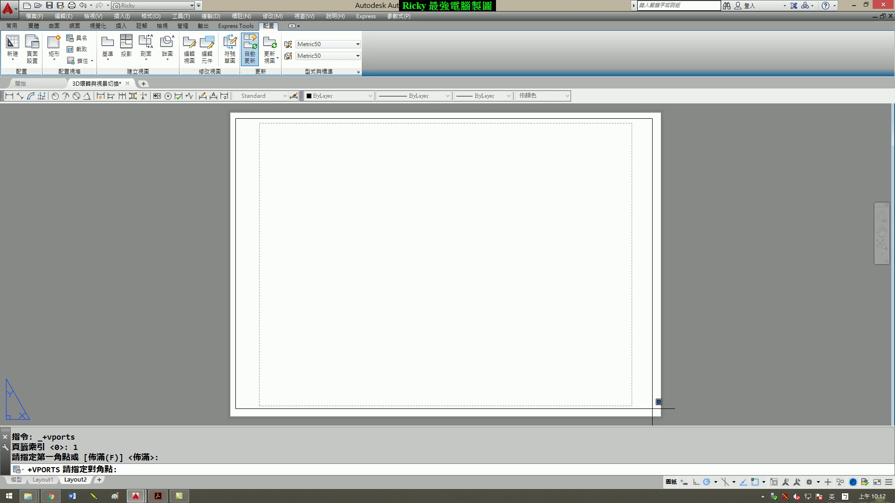
left_click(659, 402)
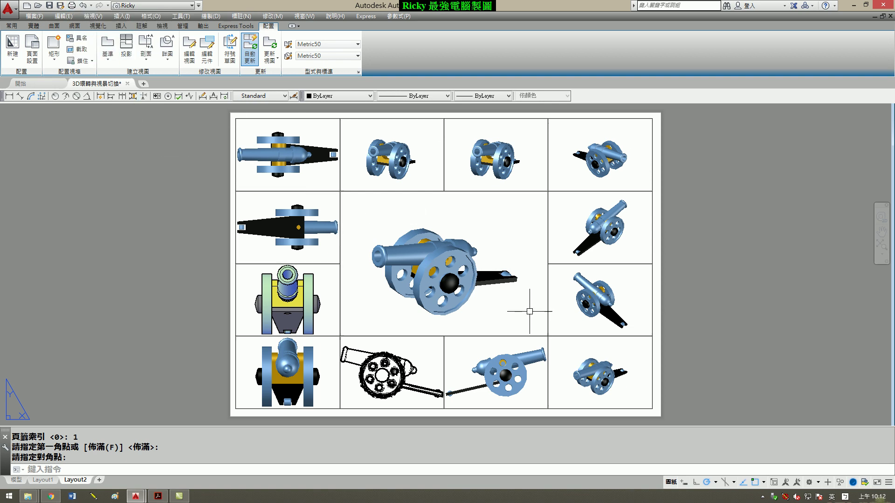
left_click(83, 6)
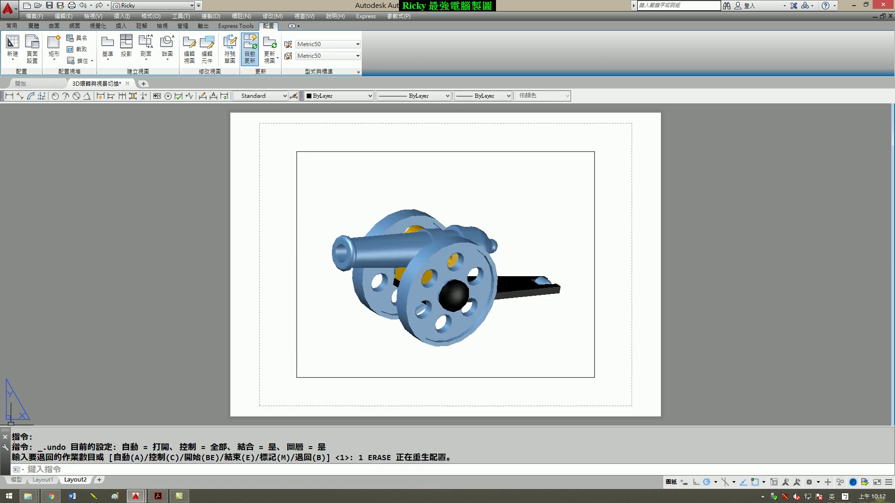
In model space, check that the named viewport configuration 13V exists
left_click(17, 480)
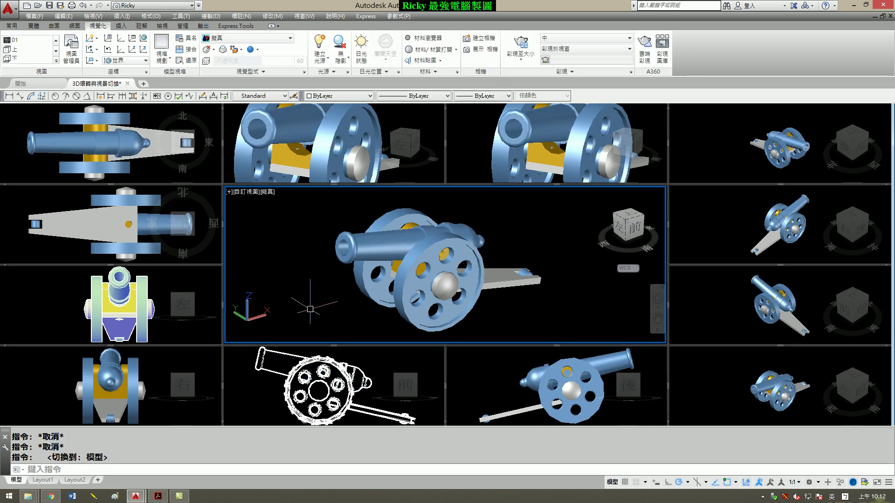
left_click(187, 38)
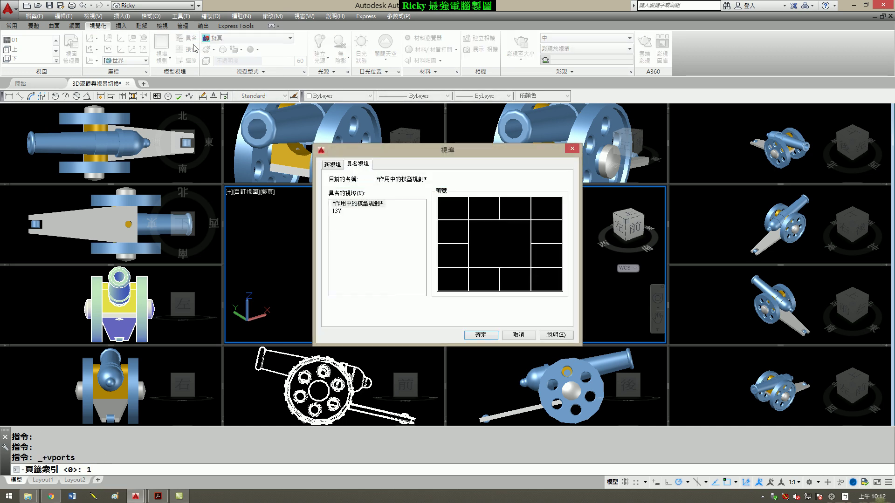
left_click(337, 210)
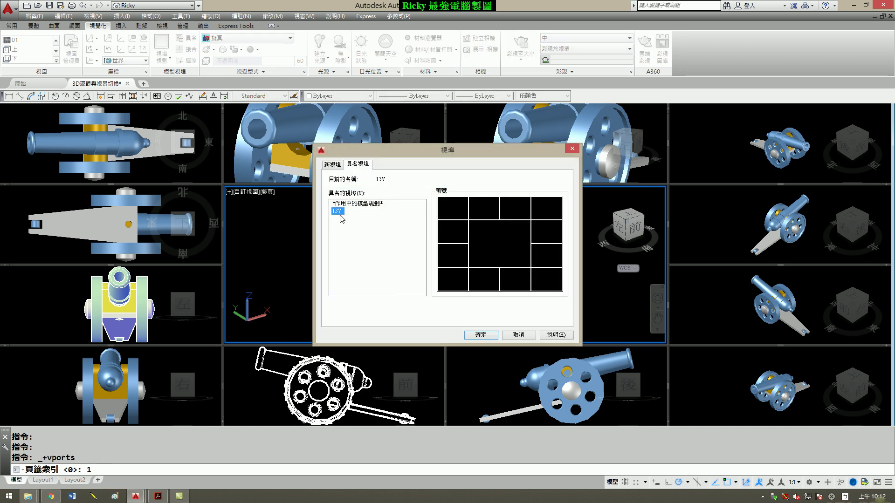
left_click(330, 165)
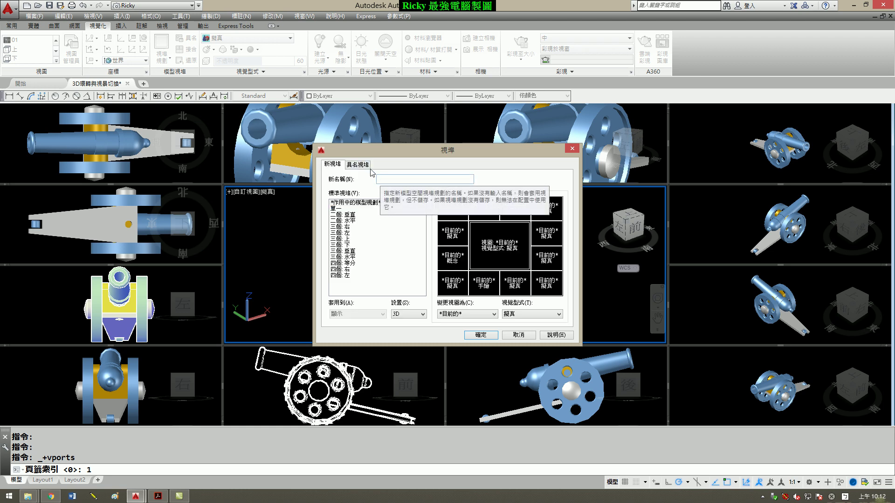
left_click(358, 164)
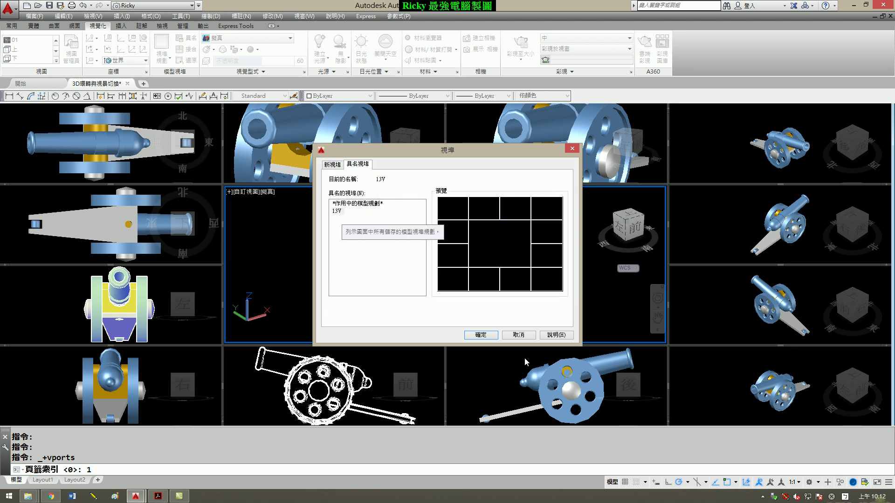
left_click(517, 335)
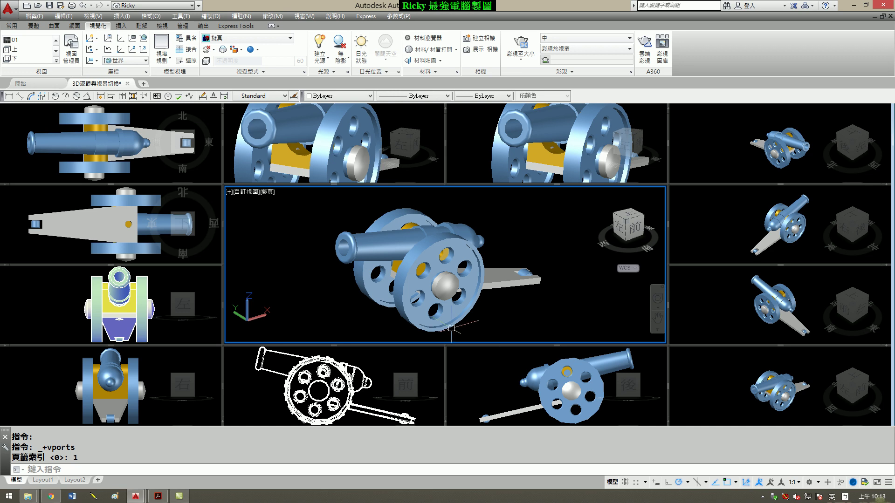
On Layout2, erase the single cannon viewport
left_click(75, 480)
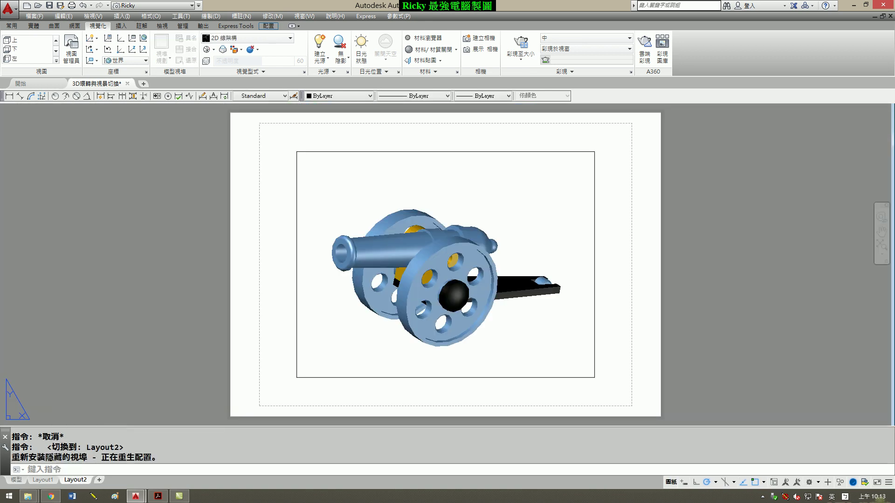
left_click(446, 151)
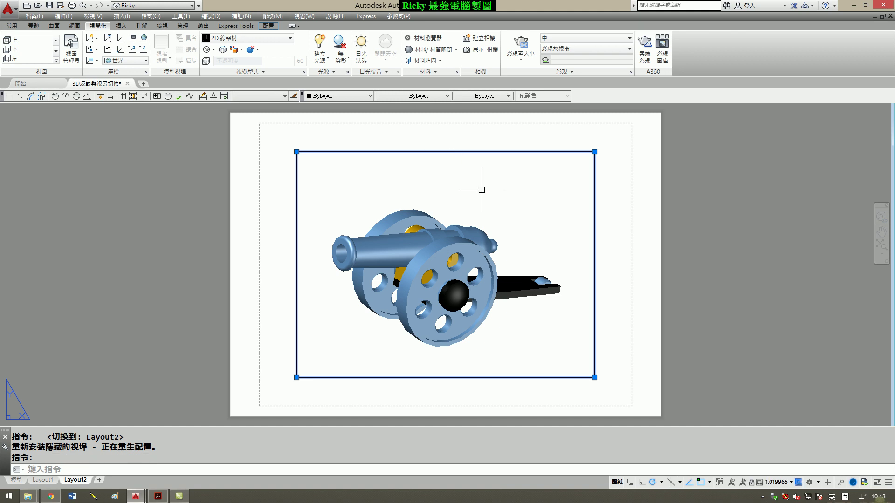
key("Delete")
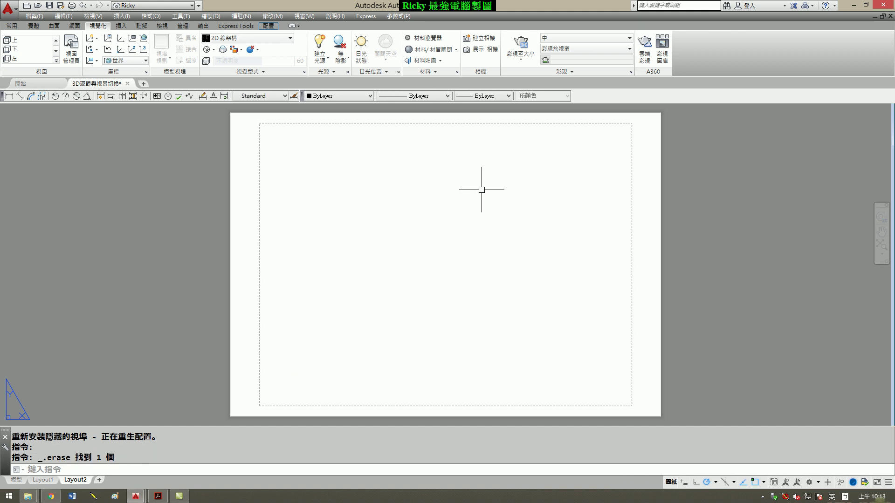
Fill the Layout2 sheet with the saved 13V viewport arrangement and zoom out to view it
left_click(268, 27)
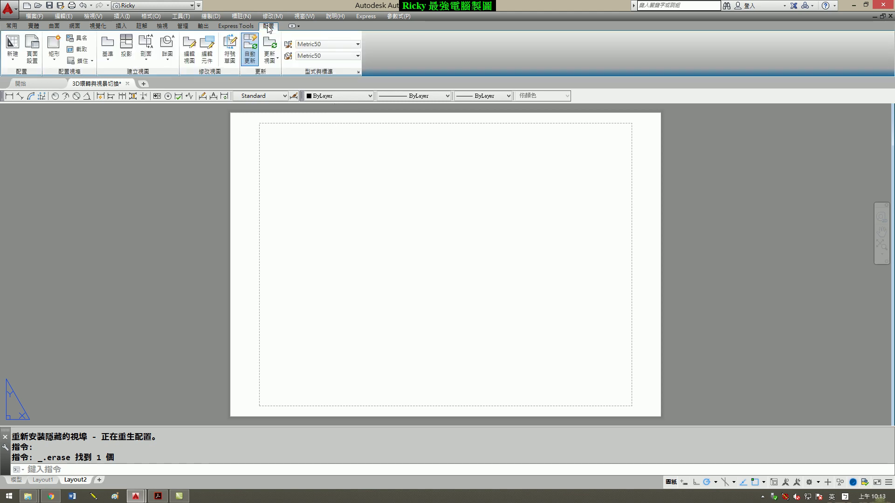
left_click(79, 45)
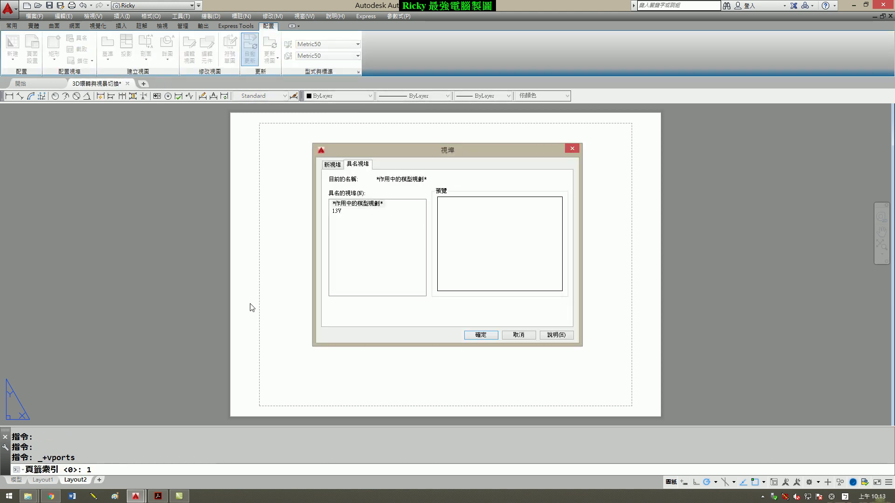
left_click(337, 211)
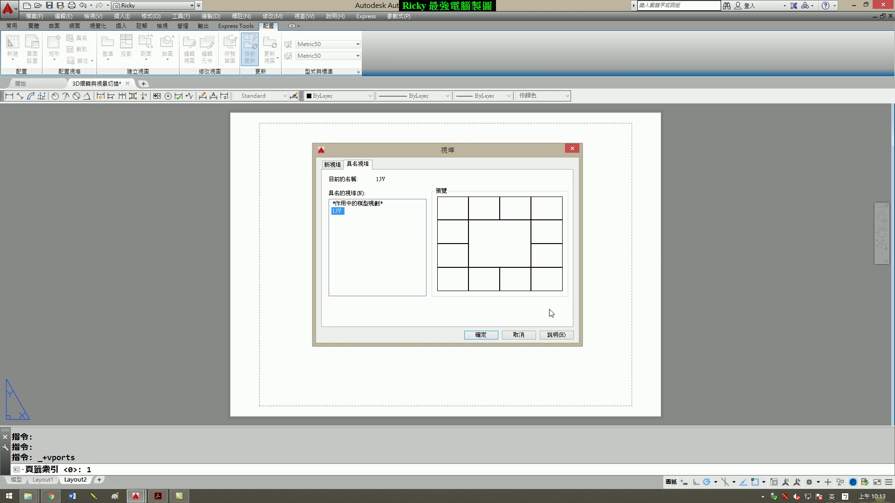
left_click(481, 335)
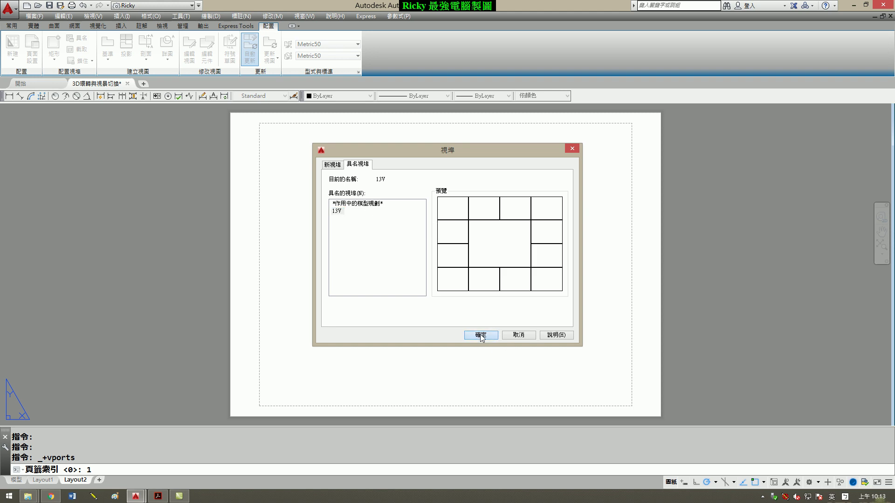
left_click(235, 118)
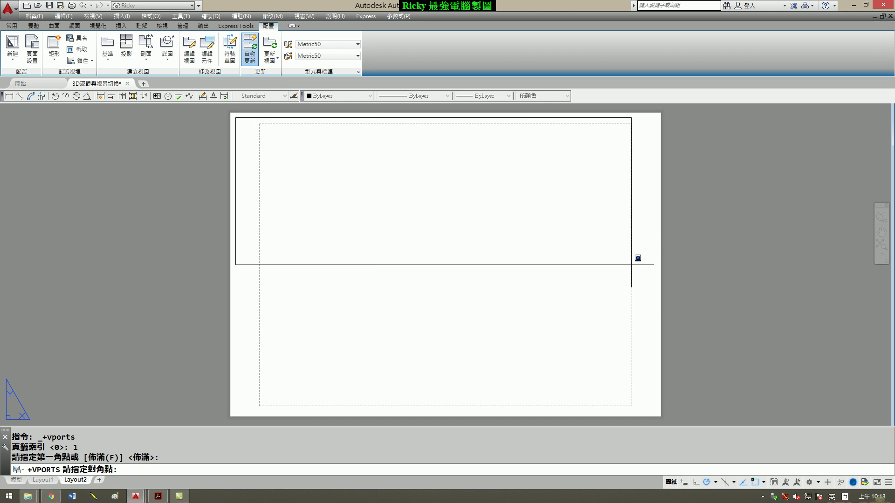
left_click(653, 408)
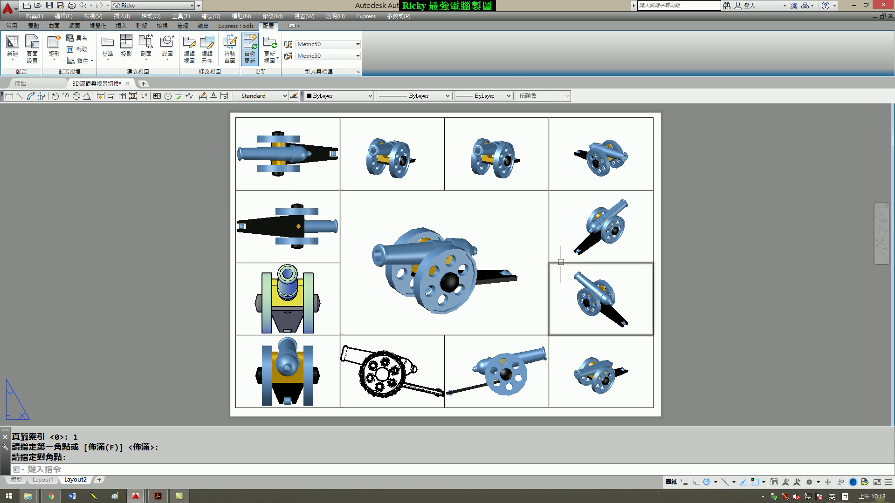
scroll(606, 261, "down", 2)
middle_click_drag(597, 280, 485, 278)
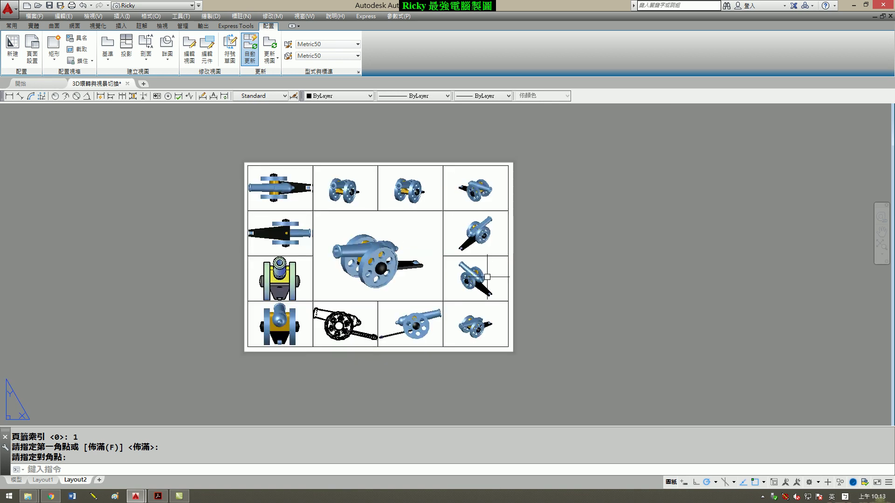